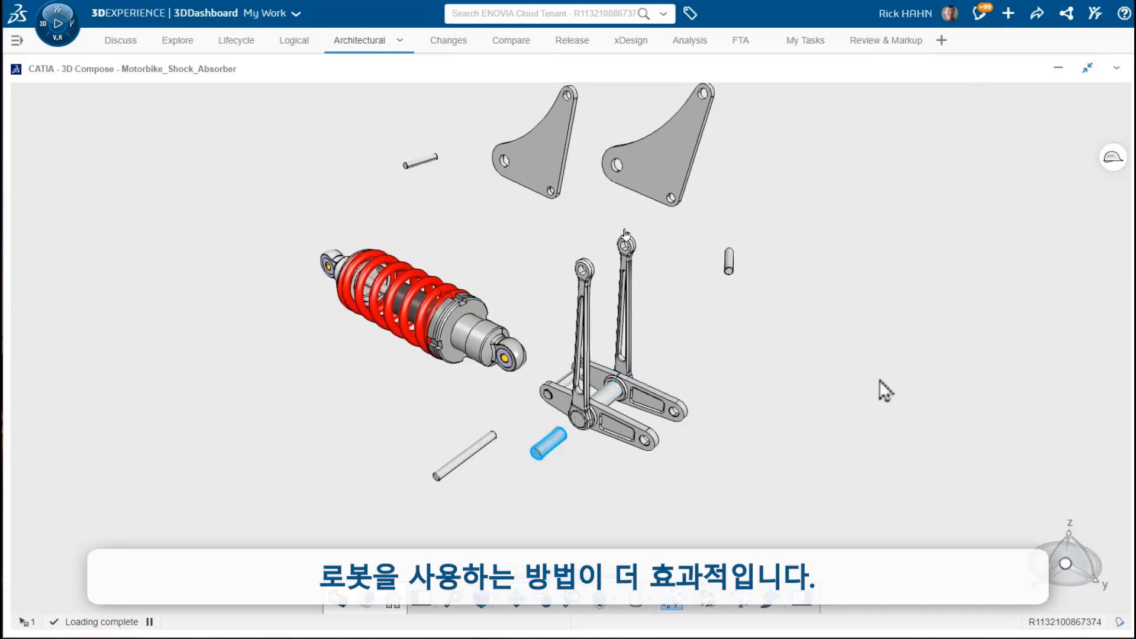
# - Snap the robot onto the shock absorber's lower cylindrical body and detach it again
pyautogui.moveTo(1060, 570); pyautogui.dragTo(484, 345)
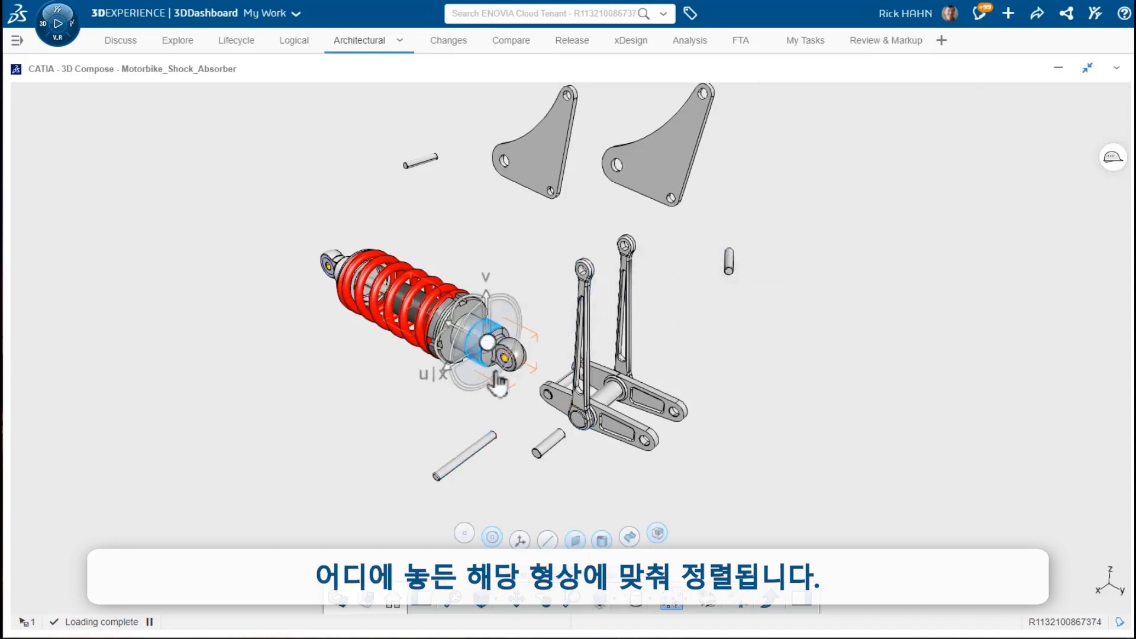
pyautogui.moveTo(487, 343); pyautogui.dragTo(879, 418)
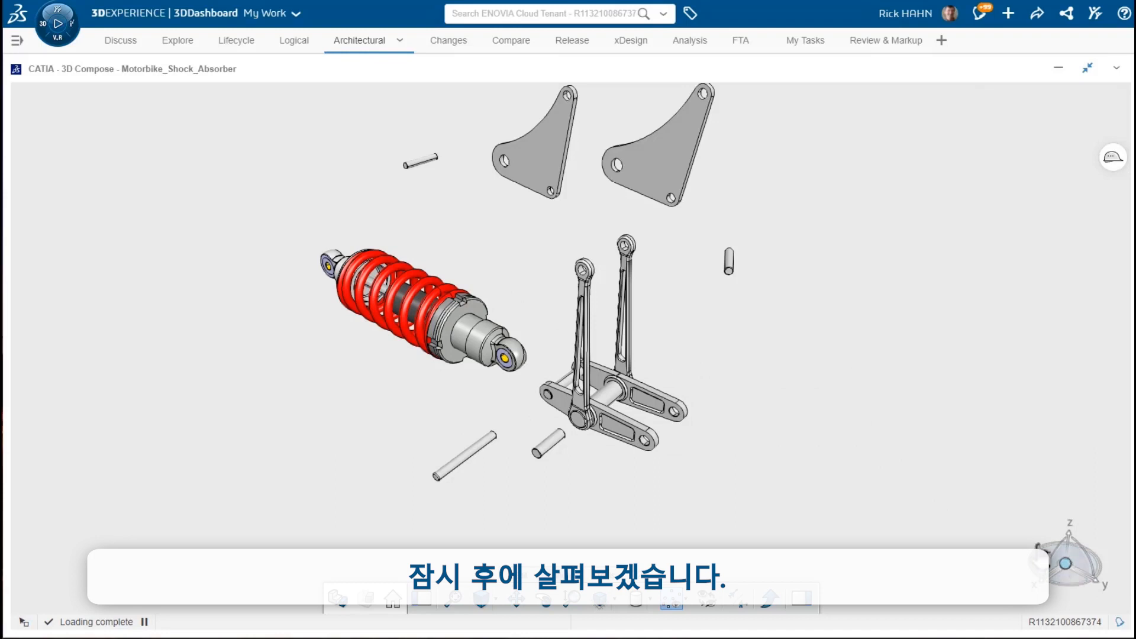
# - Try moving the long pin and the damper body with the robot aligned to the far bracket plate, and discard the moves
pyautogui.moveTo(1037, 546); pyautogui.dragTo(653, 237)
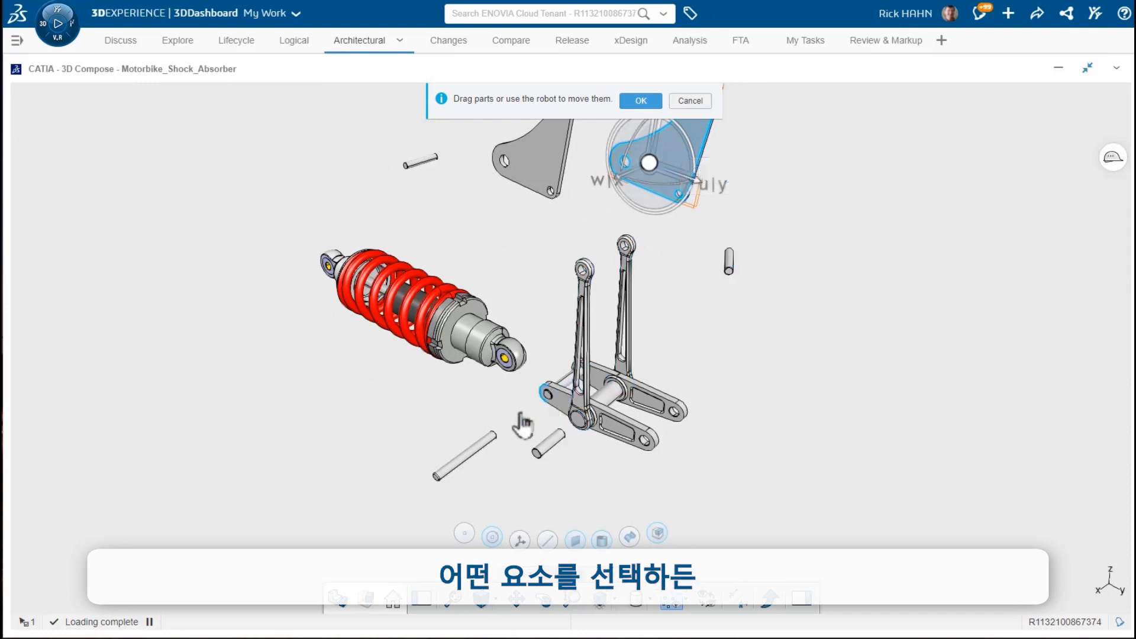
pyautogui.click(481, 453)
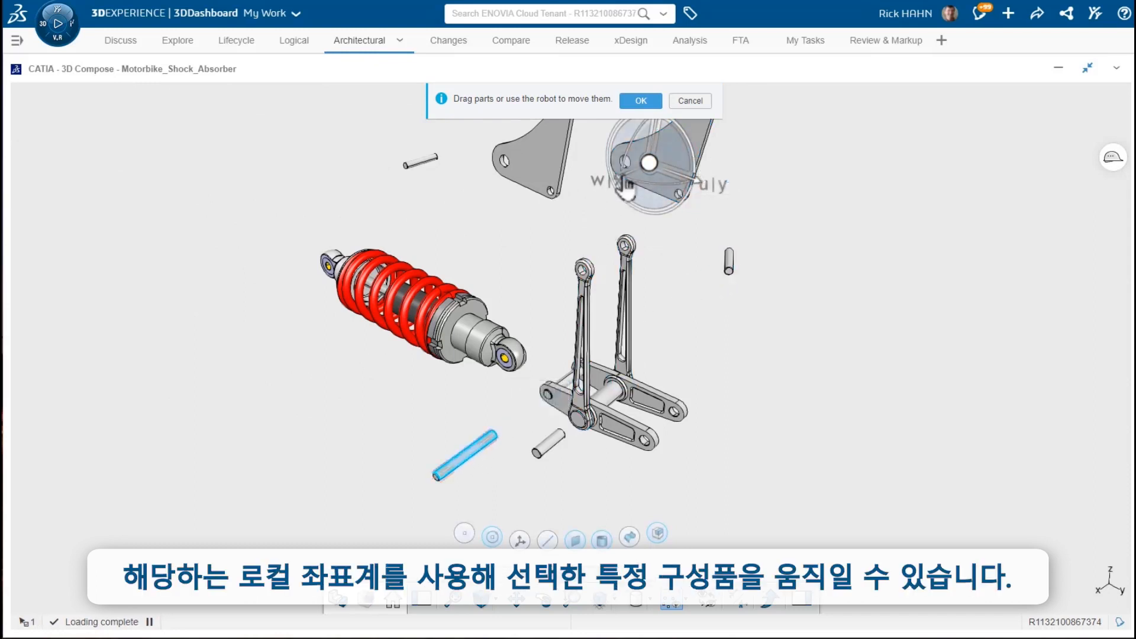
pyautogui.moveTo(617, 177)
pyautogui.mouseDown()
pyautogui.moveTo(520, 228)
pyautogui.moveTo(509, 246)
pyautogui.moveTo(601, 218)
pyautogui.moveTo(519, 252)
pyautogui.moveTo(619, 180)
pyautogui.mouseUp()
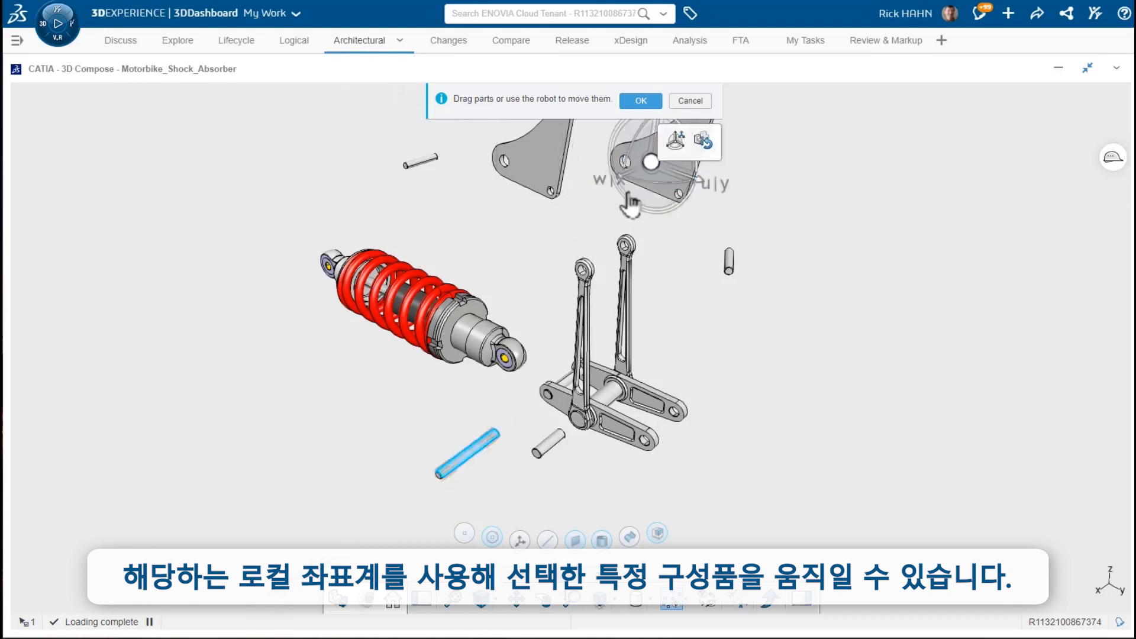
pyautogui.click(488, 340)
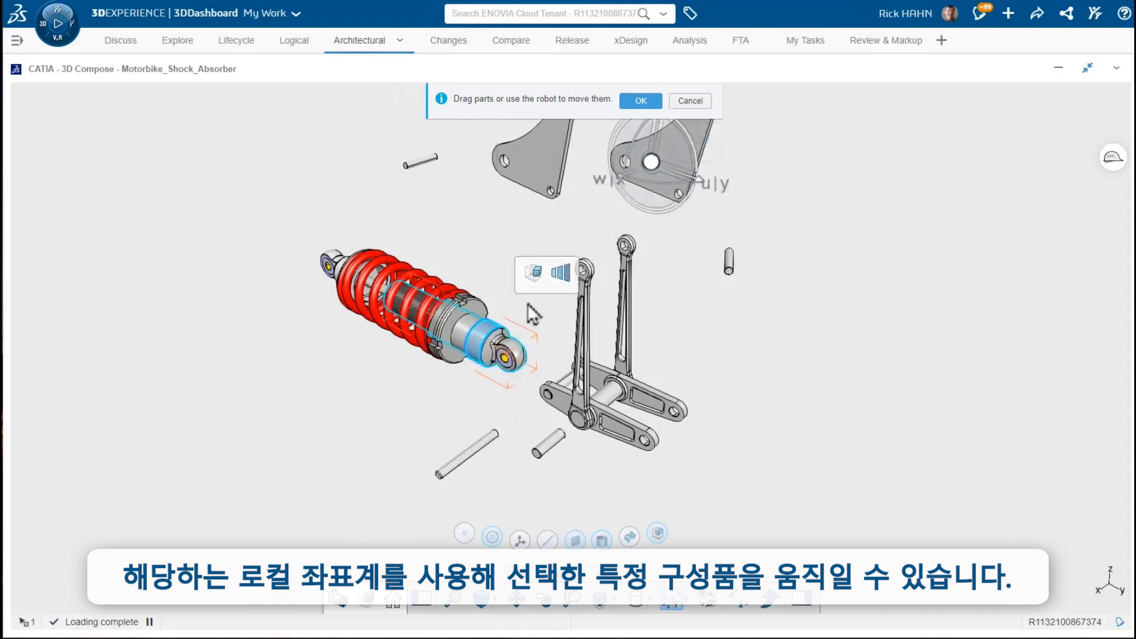
pyautogui.moveTo(620, 183); pyautogui.dragTo(473, 269)
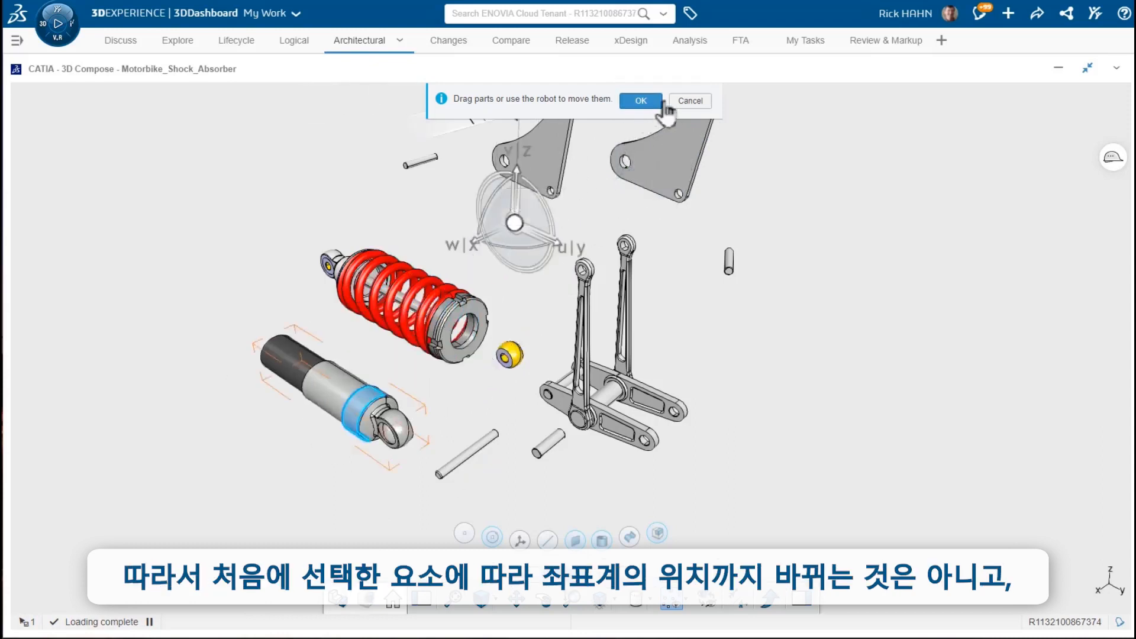
pyautogui.click(686, 101)
# - Attach the robot to the damper body and try rotating the body to an exact angle of 322°
pyautogui.moveTo(1065, 563); pyautogui.dragTo(482, 343)
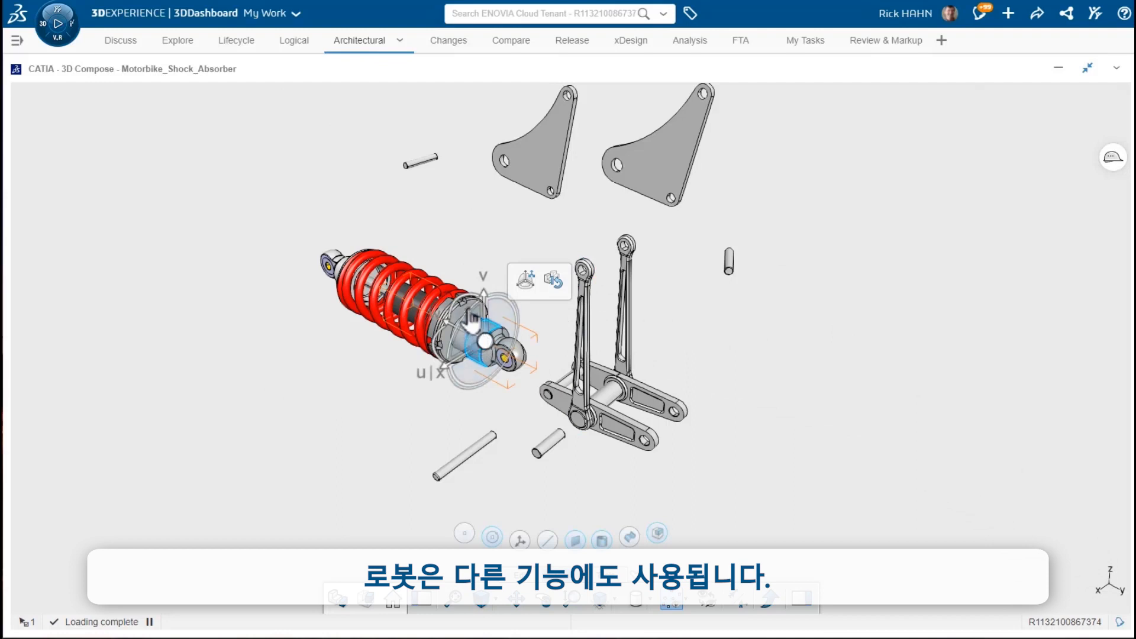
pyautogui.moveTo(471, 322); pyautogui.dragTo(414, 311)
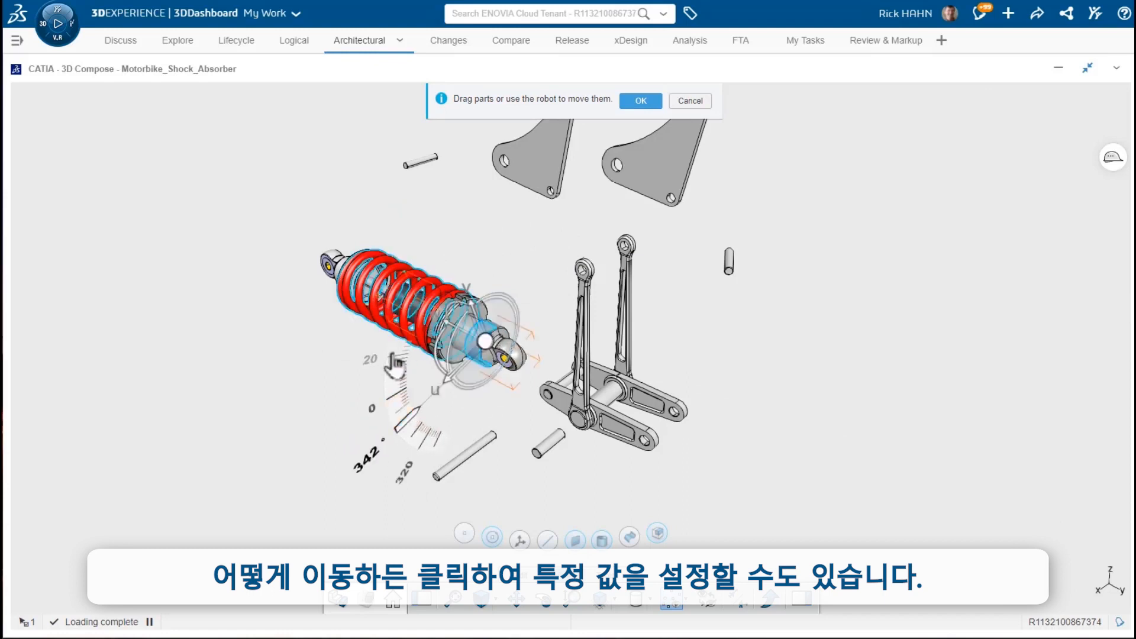
pyautogui.click(367, 464)
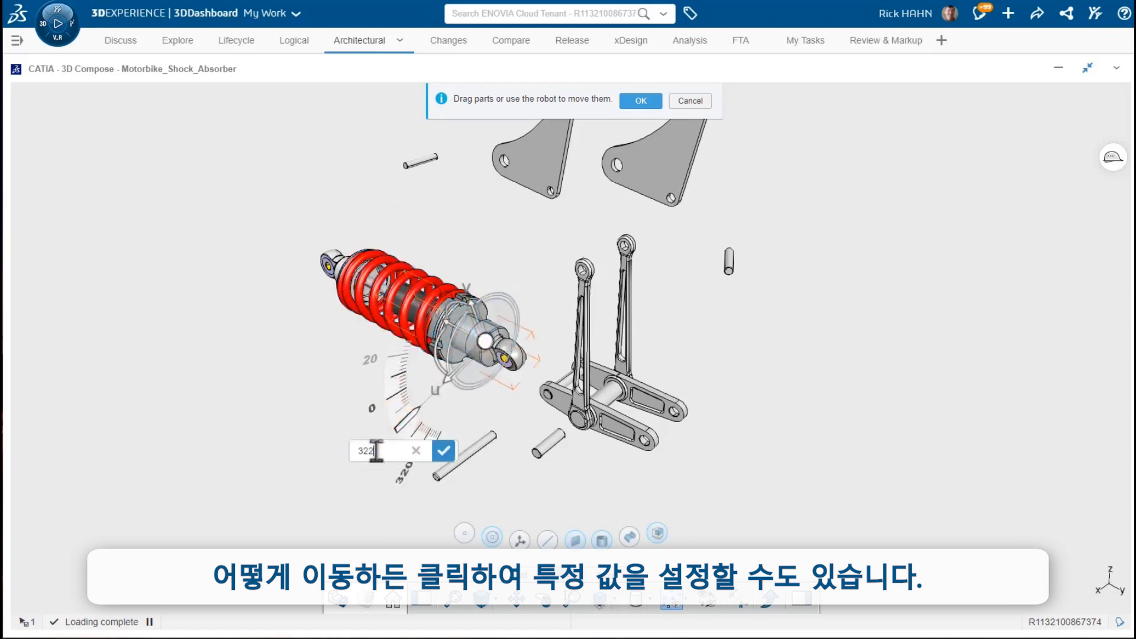
pyautogui.write('322')
pyautogui.press('Return')
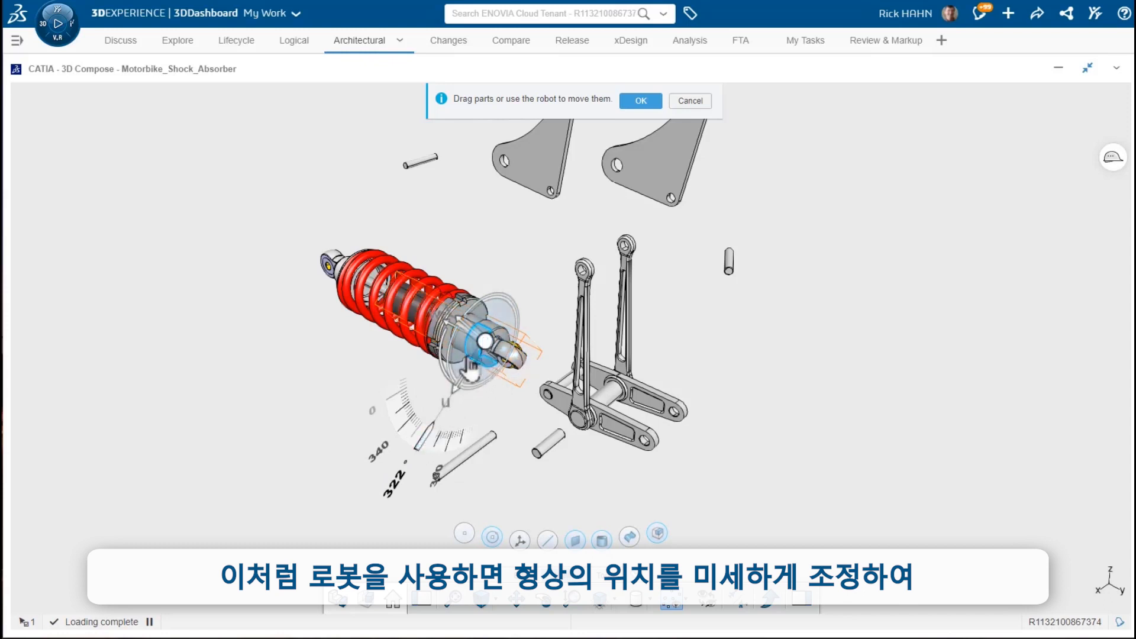
# - Try translating the damper body about 88 mm along the robot's axis, and discard all pending moves
pyautogui.moveTo(461, 393); pyautogui.dragTo(413, 459)
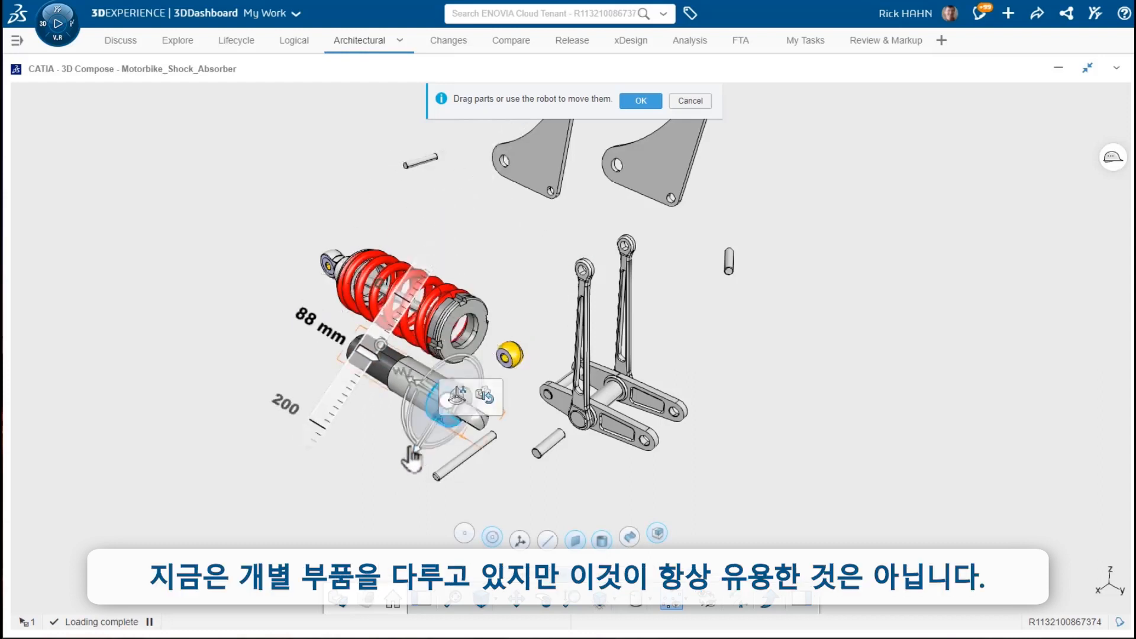
pyautogui.click(689, 101)
pyautogui.click(717, 349)
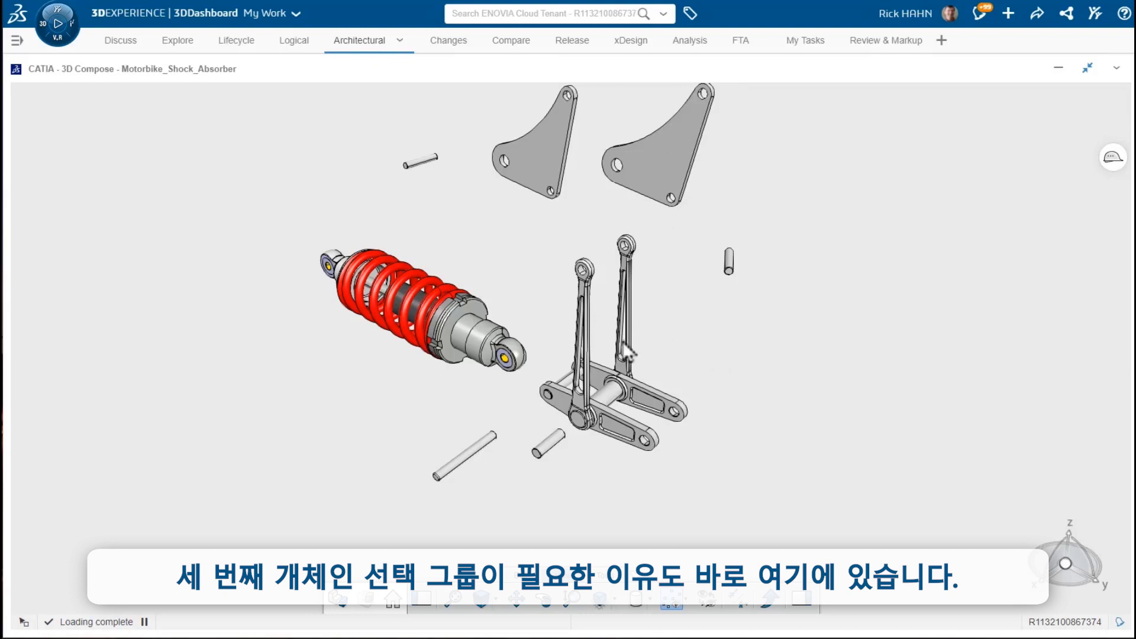
# - Expand the damper body's selection group up the assembly tree to cover the entire shock absorber
pyautogui.click(478, 357)
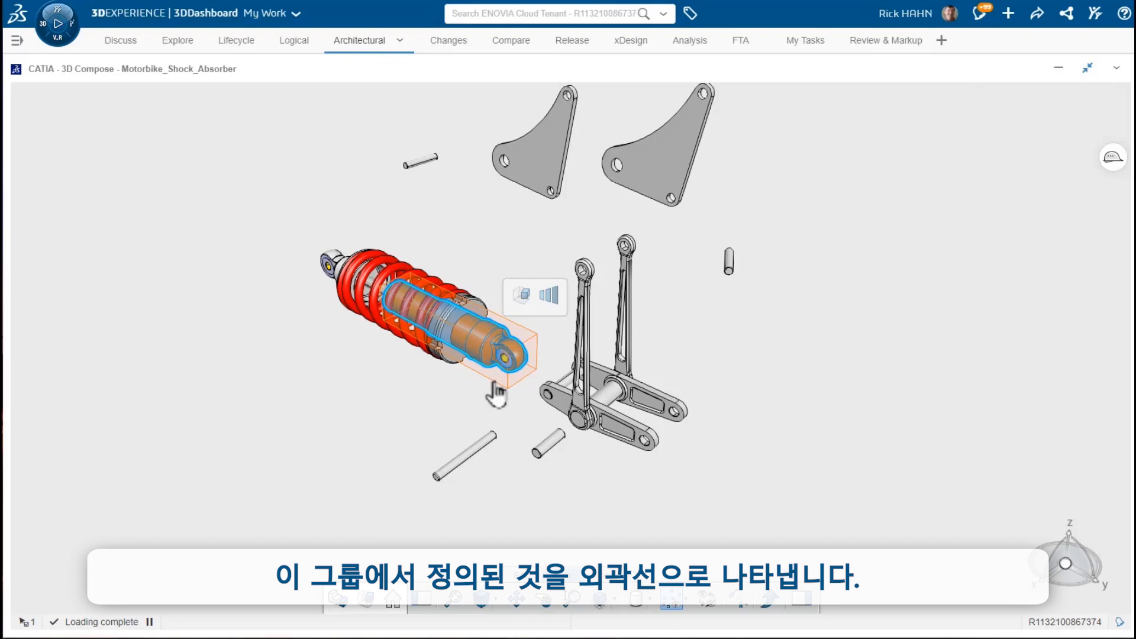
pyautogui.click(338, 420)
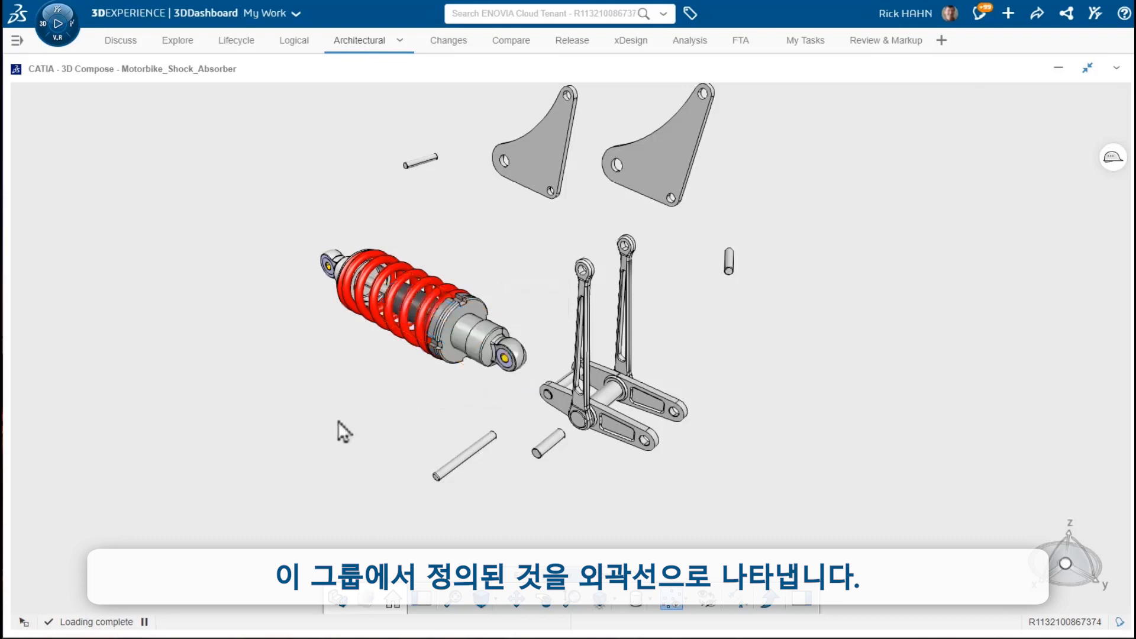
pyautogui.click(521, 354)
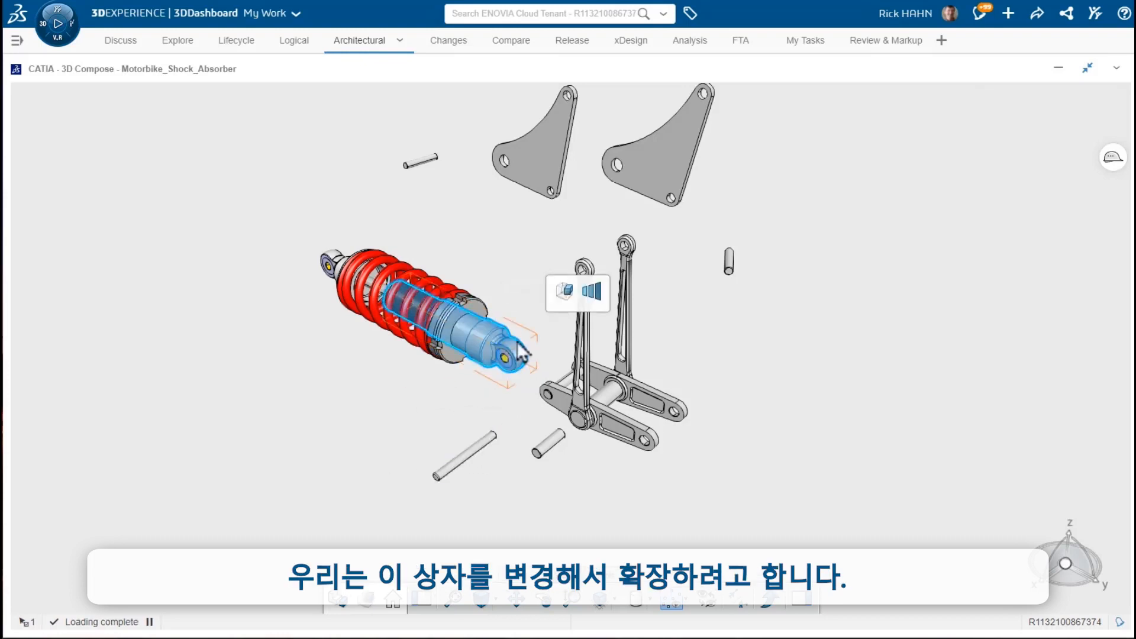
pyautogui.click(587, 290)
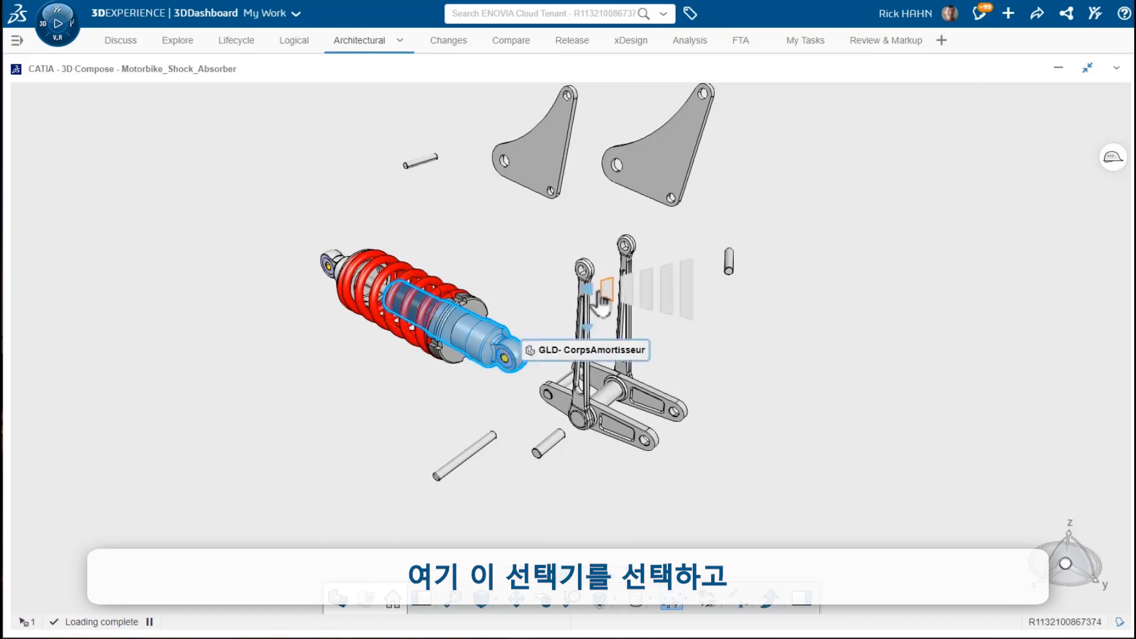
pyautogui.click(667, 291)
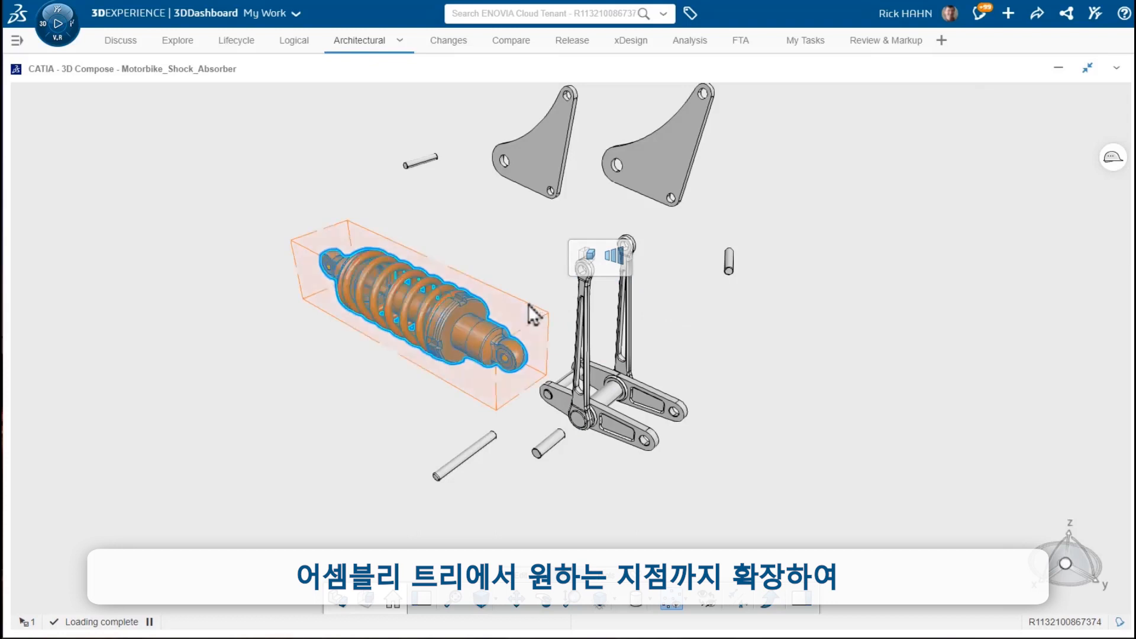
pyautogui.click(533, 245)
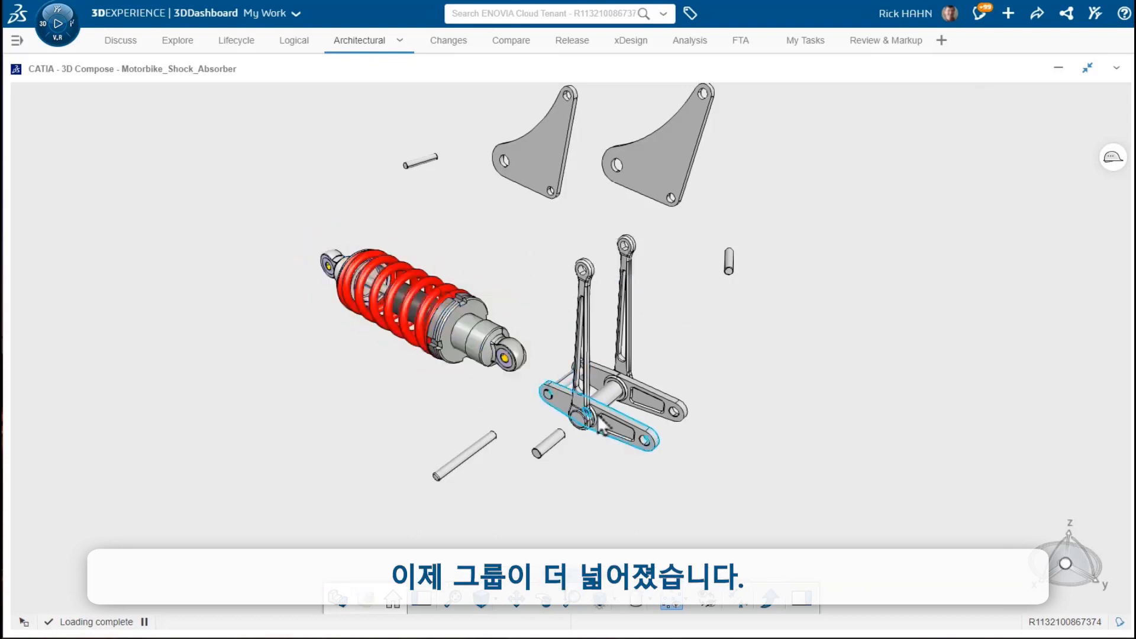
# - Expand the linkage cross shaft's selection group to include both upright link arms
pyautogui.click(621, 382)
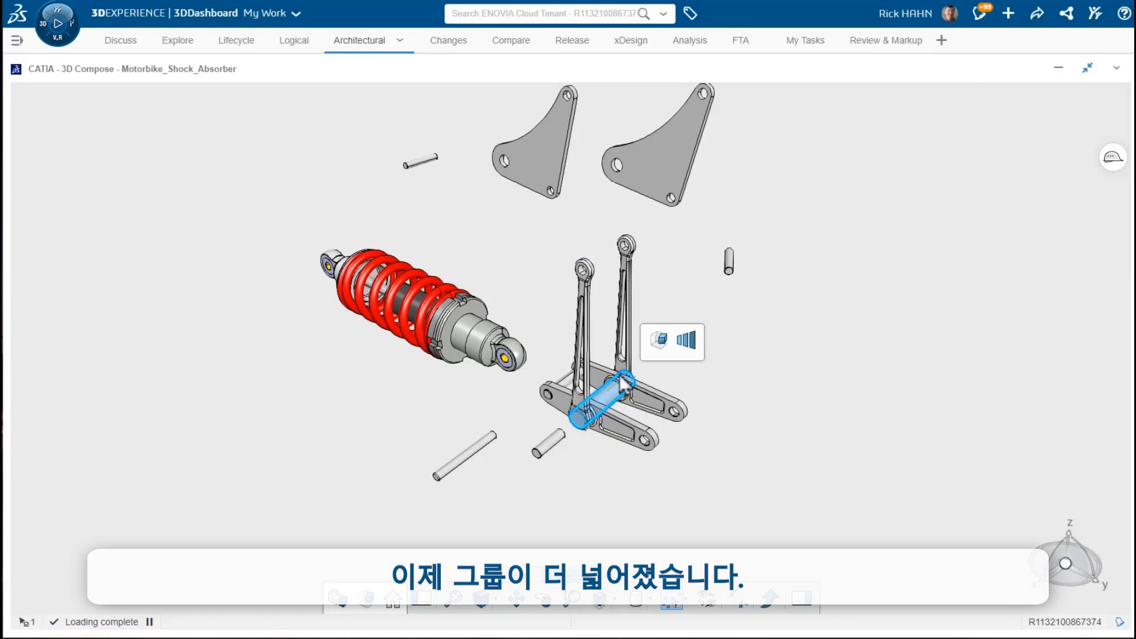
pyautogui.click(693, 349)
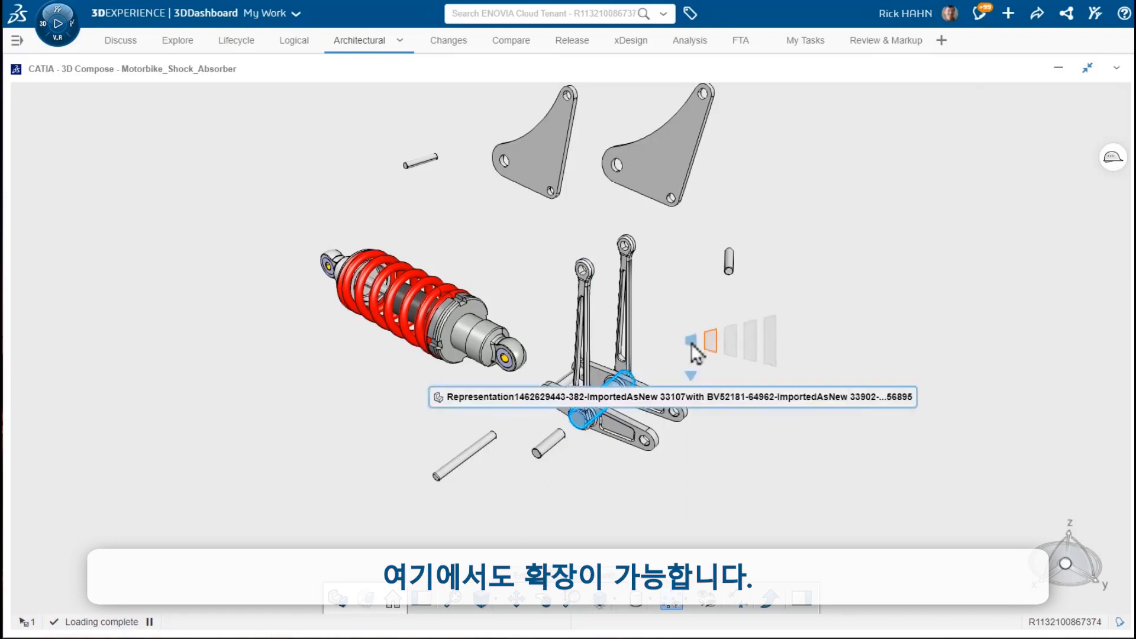
pyautogui.click(749, 350)
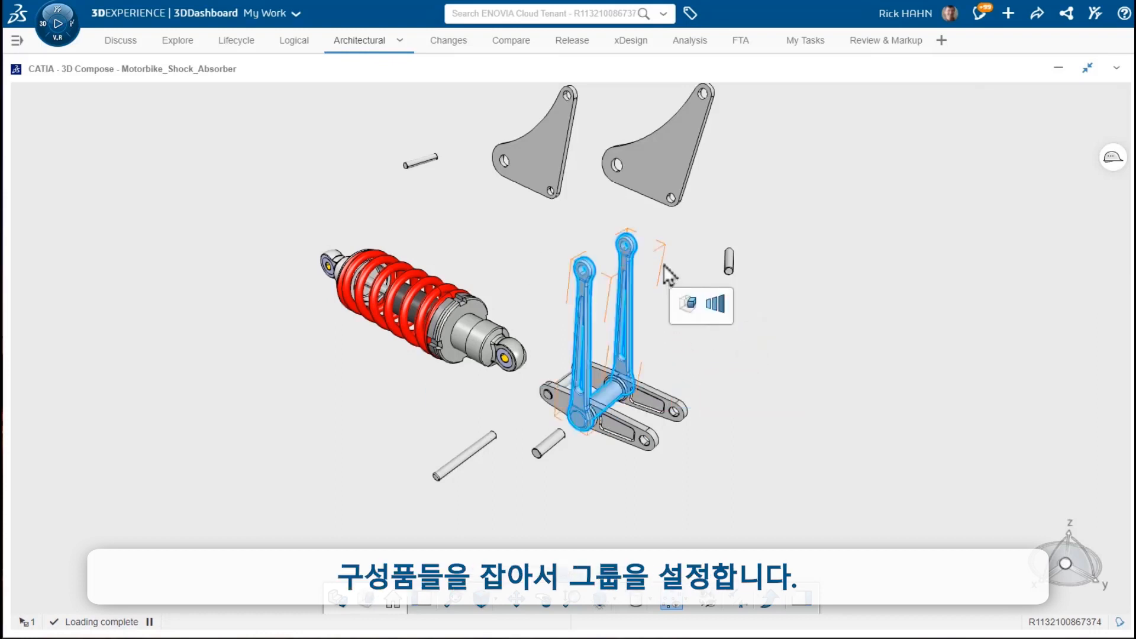
pyautogui.click(756, 370)
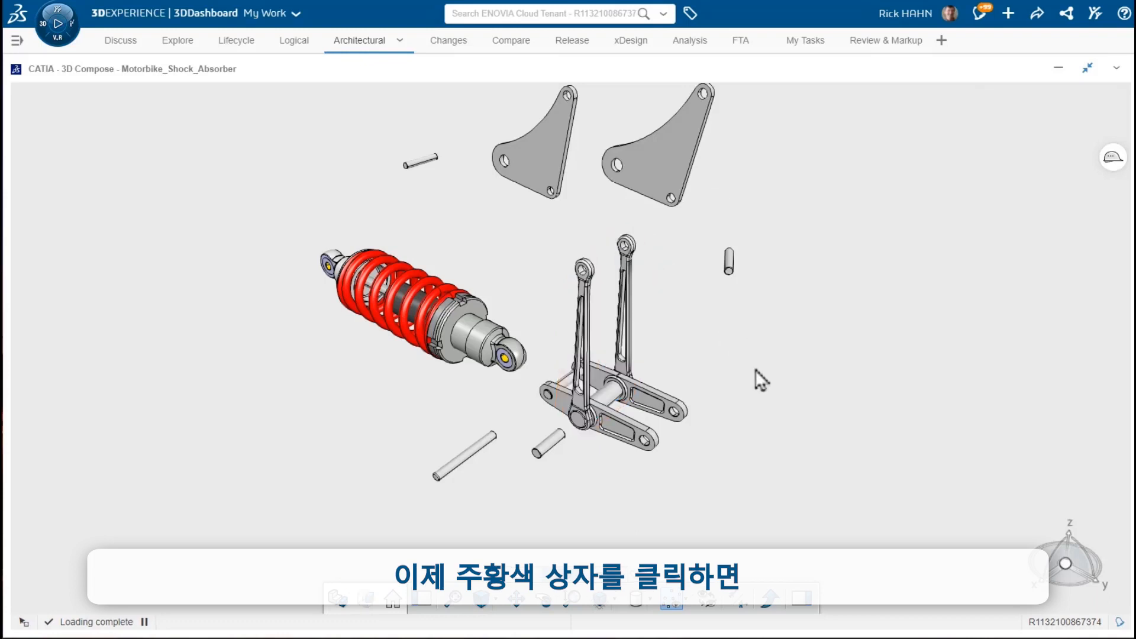
# - Examine the selection group boxes of the shock absorber and the bracket plate nearest to it
pyautogui.click(488, 358)
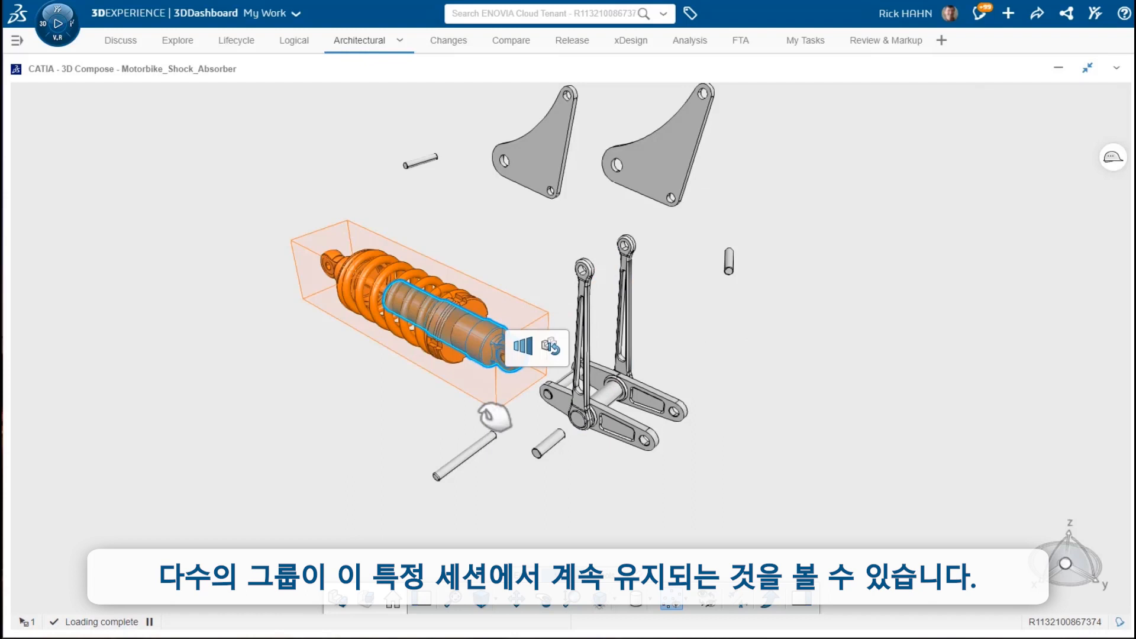
pyautogui.click(382, 417)
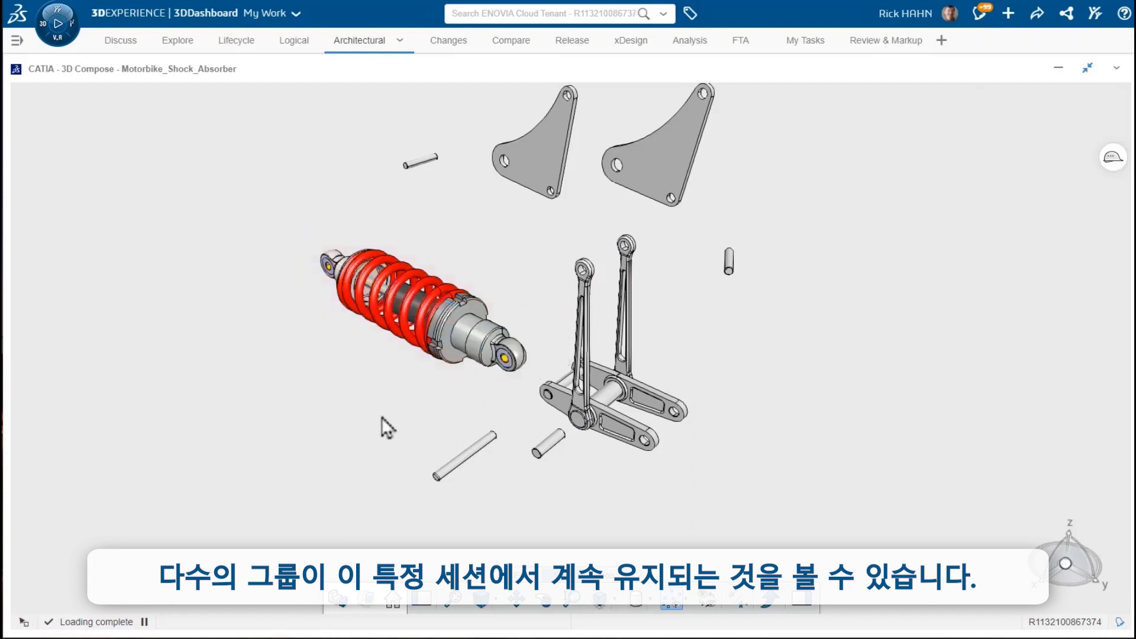
pyautogui.click(534, 164)
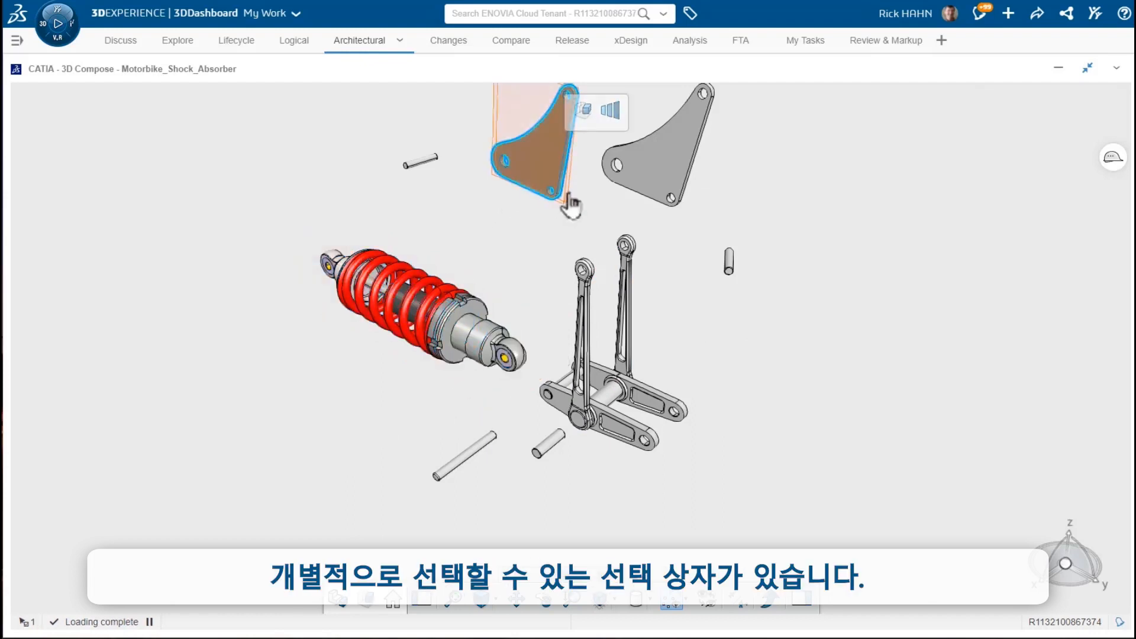
pyautogui.click(683, 332)
# - Attach the robot to the damper body and move the shock absorber group until its lower eye sits by the linkage's lower arms
pyautogui.scroll(5, 533, 376)
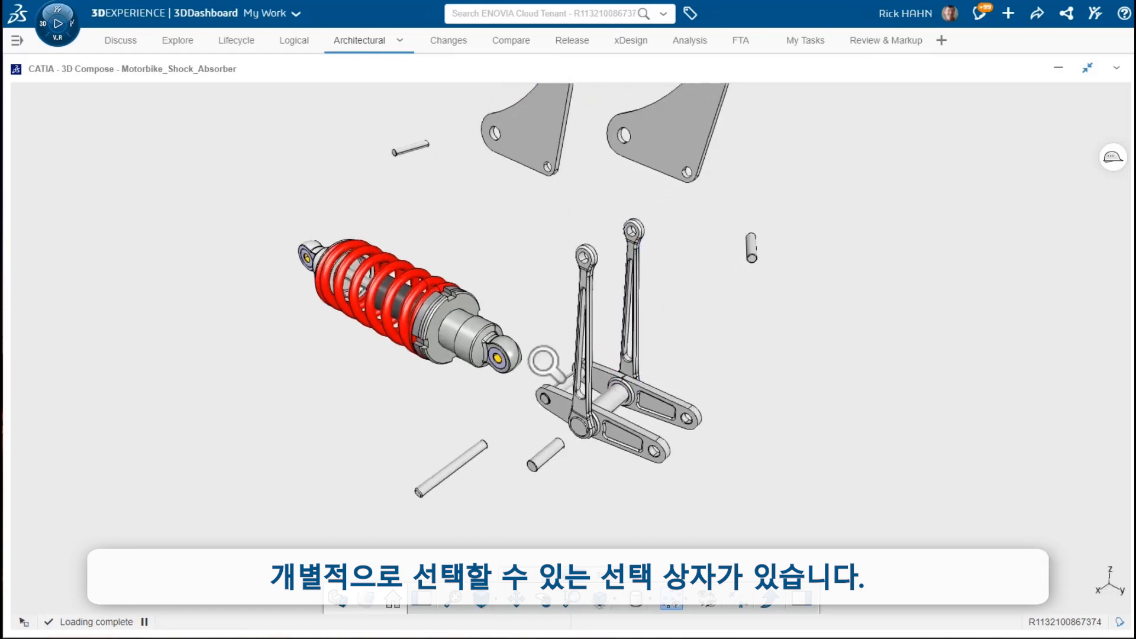
pyautogui.moveTo(1059, 562); pyautogui.dragTo(342, 298)
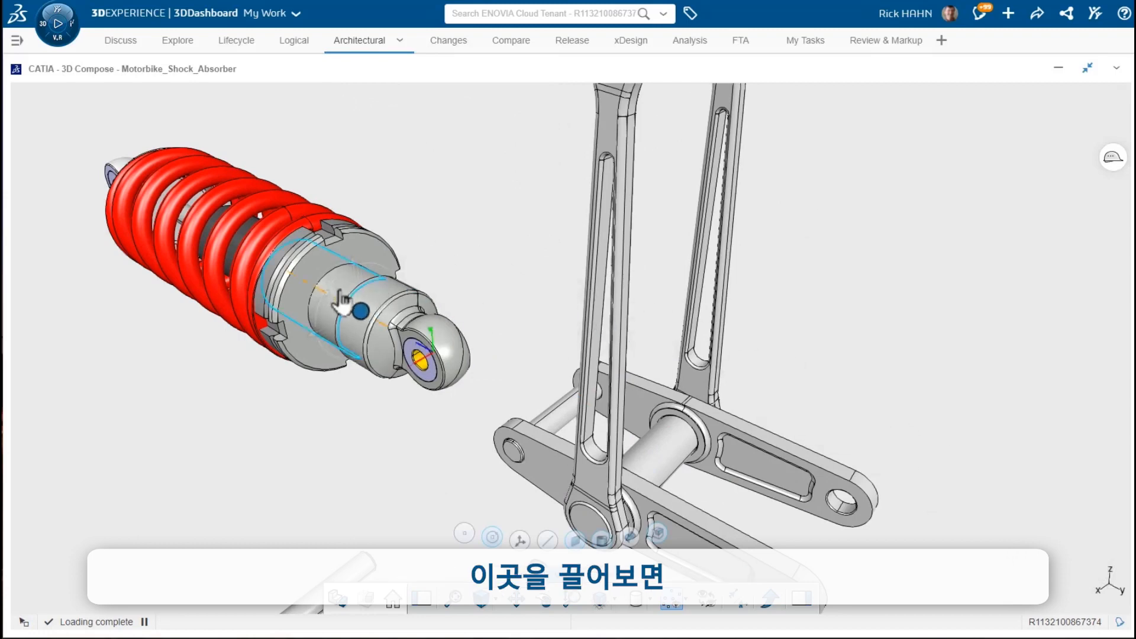
pyautogui.click(341, 297)
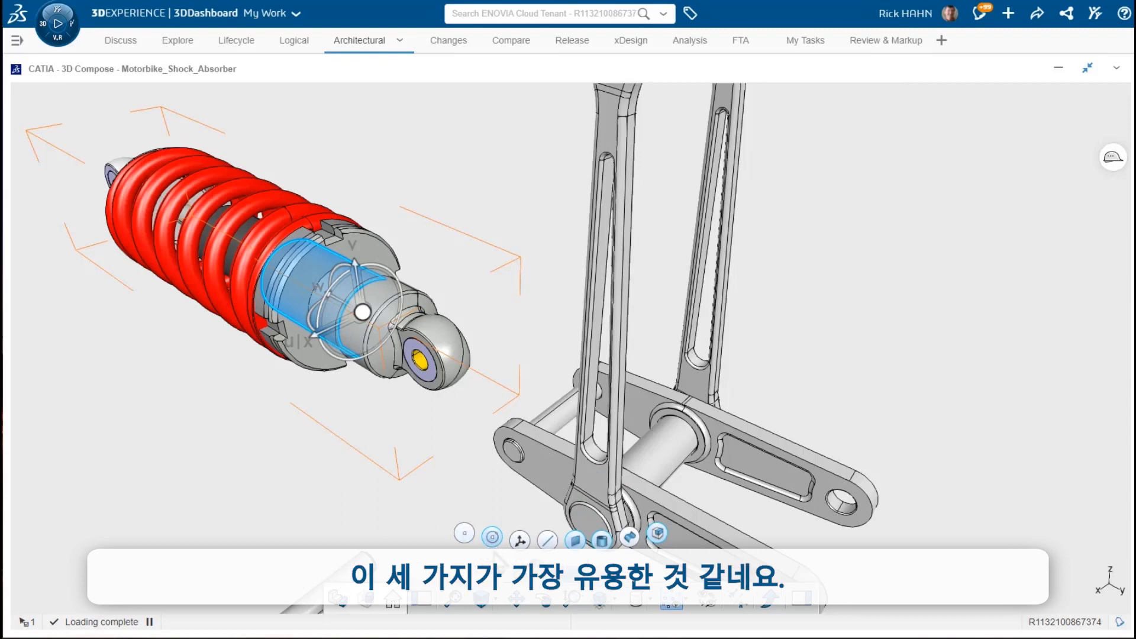
pyautogui.moveTo(422, 368); pyautogui.dragTo(563, 421)
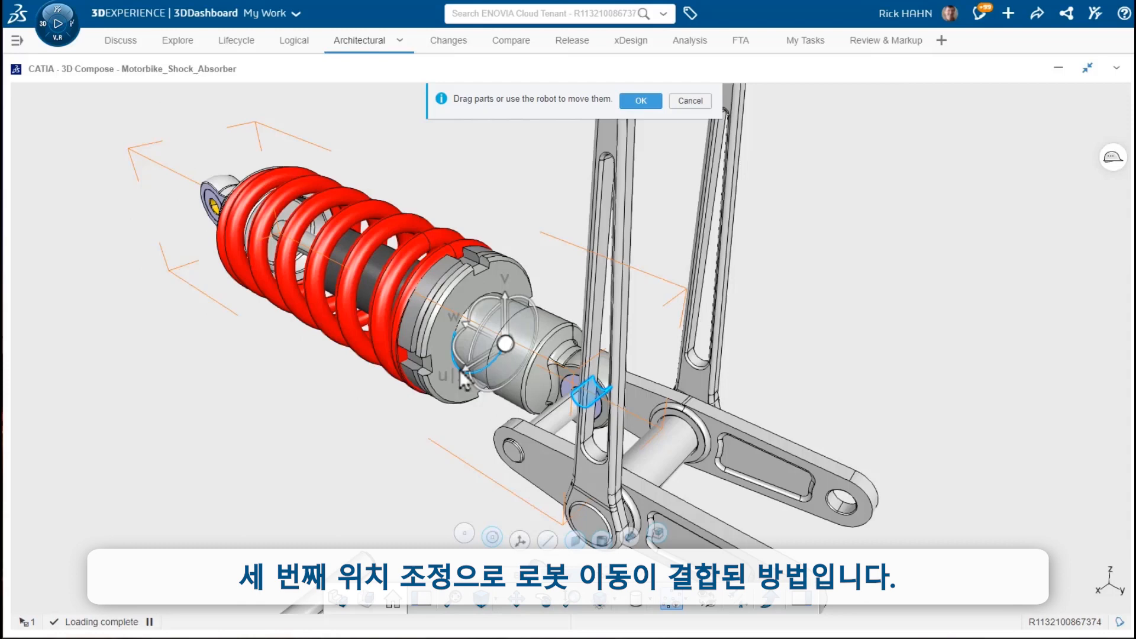
pyautogui.moveTo(463, 371); pyautogui.dragTo(418, 414)
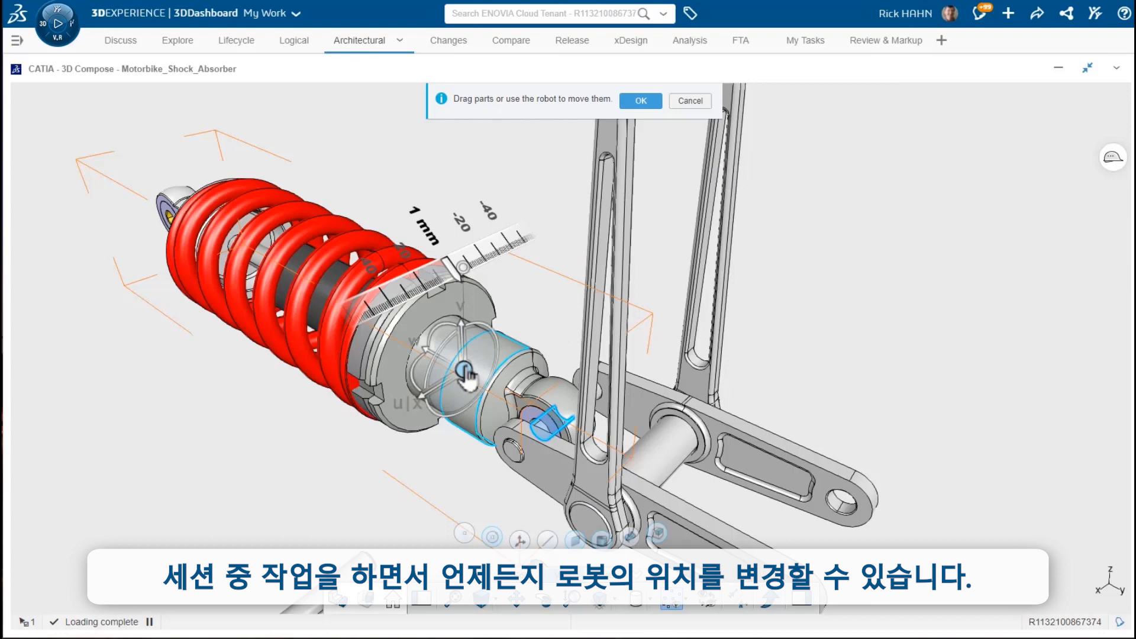
# - Reposition the robot on the lower eye's ball joint, rotate the shock absorber group to about 283°, and accept the position
pyautogui.moveTo(466, 372); pyautogui.dragTo(559, 411)
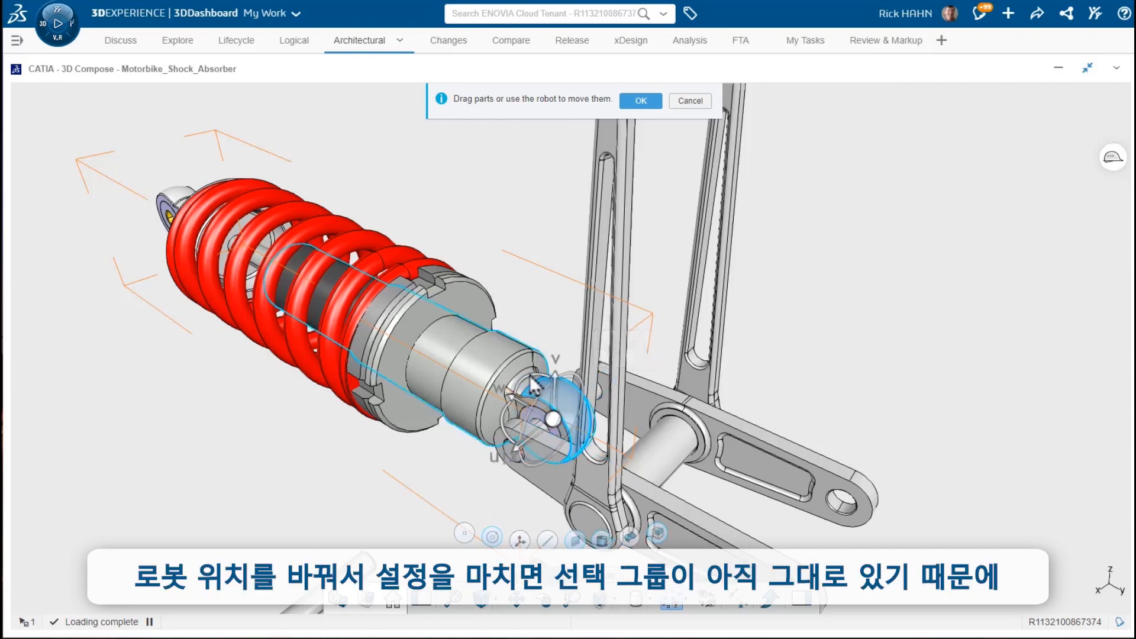
pyautogui.moveTo(528, 389); pyautogui.dragTo(575, 417)
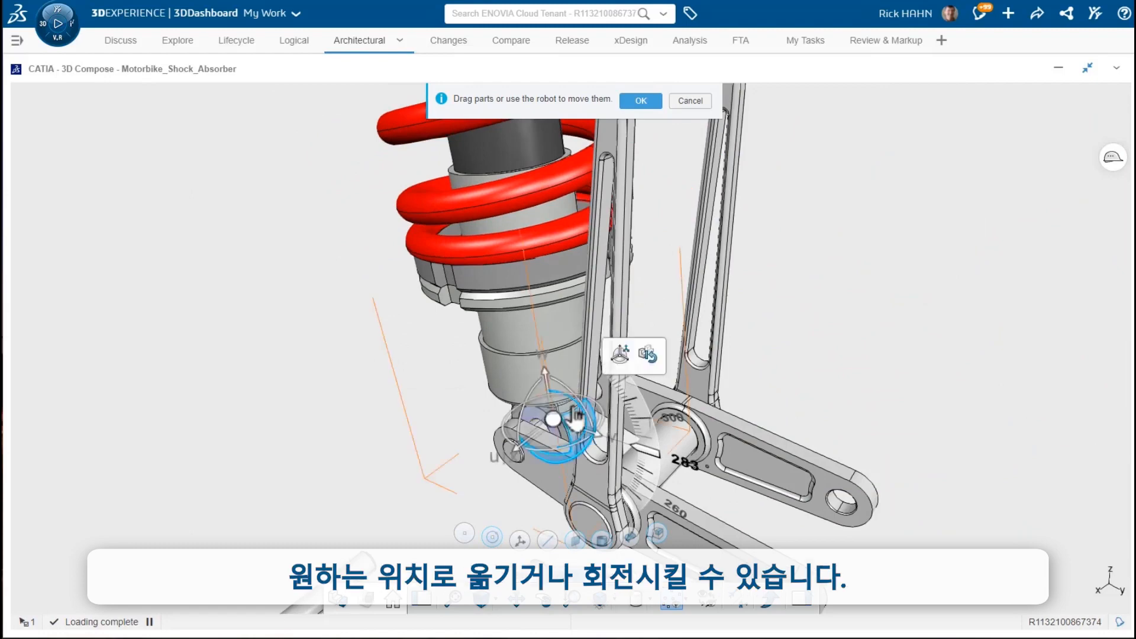
pyautogui.click(645, 104)
# - Move the bracket plate overlapping the shock absorber about 328 mm away with the robot and accept the new position
pyautogui.moveTo(697, 283); pyautogui.dragTo(651, 481, button='middle')
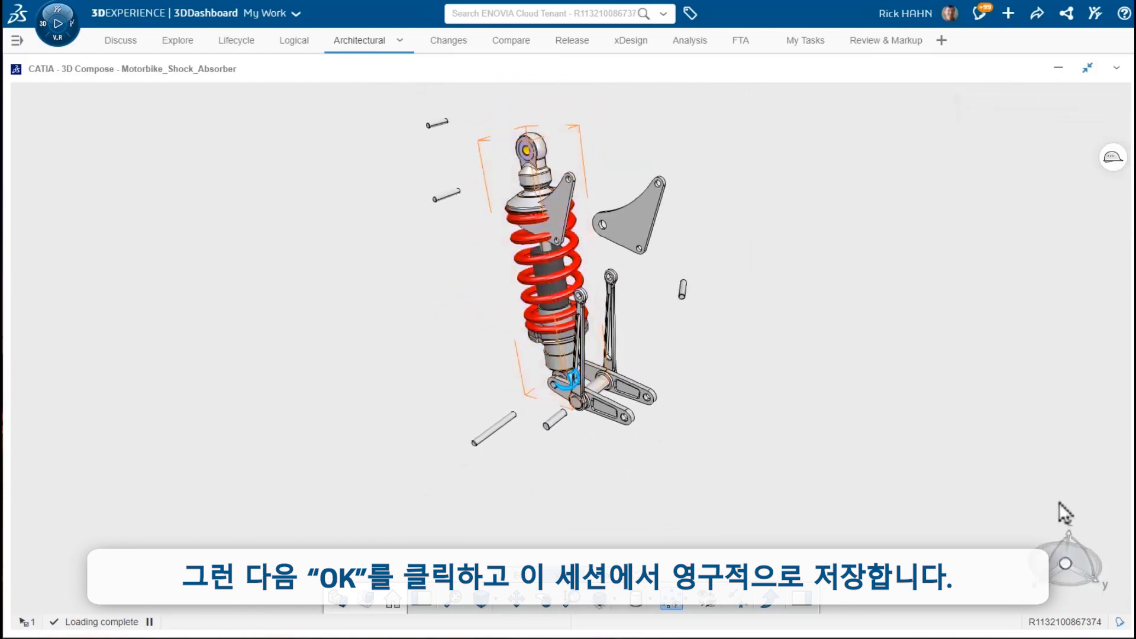
pyautogui.moveTo(1065, 562); pyautogui.dragTo(822, 402)
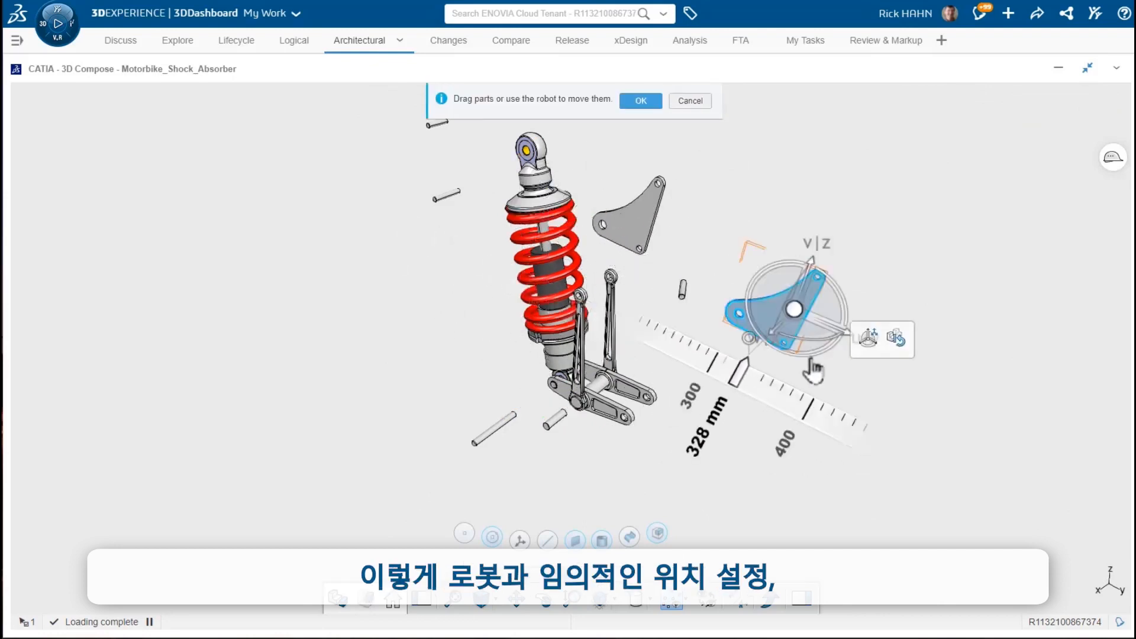
pyautogui.click(641, 101)
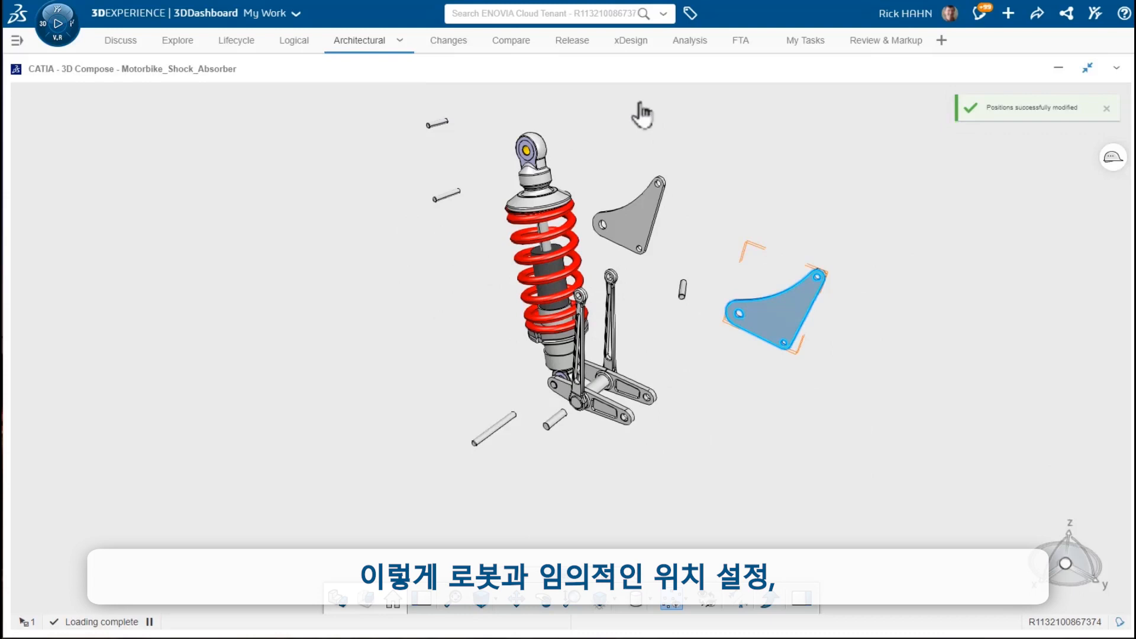